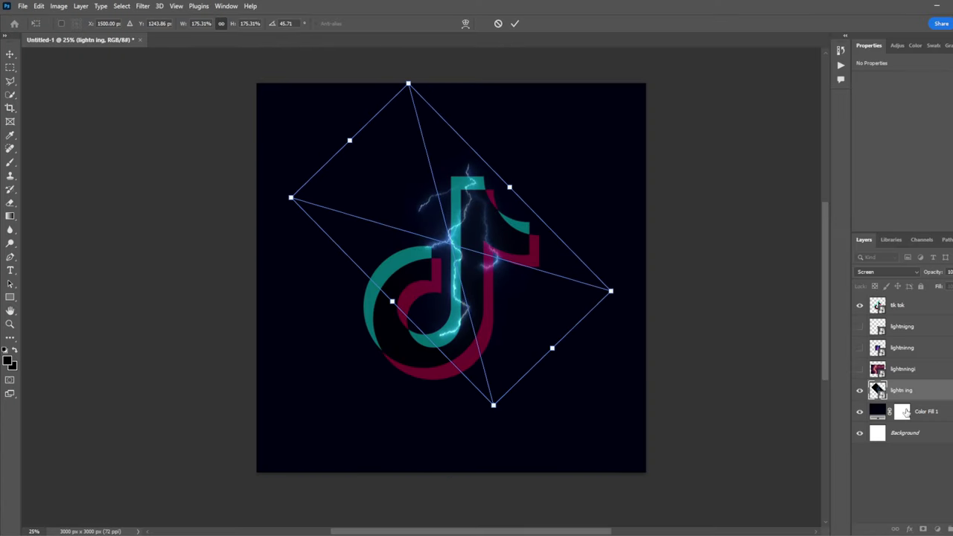
# - Add a Hue/Saturation adjustment to tint the lightning cyan
pyautogui.click(936, 429)
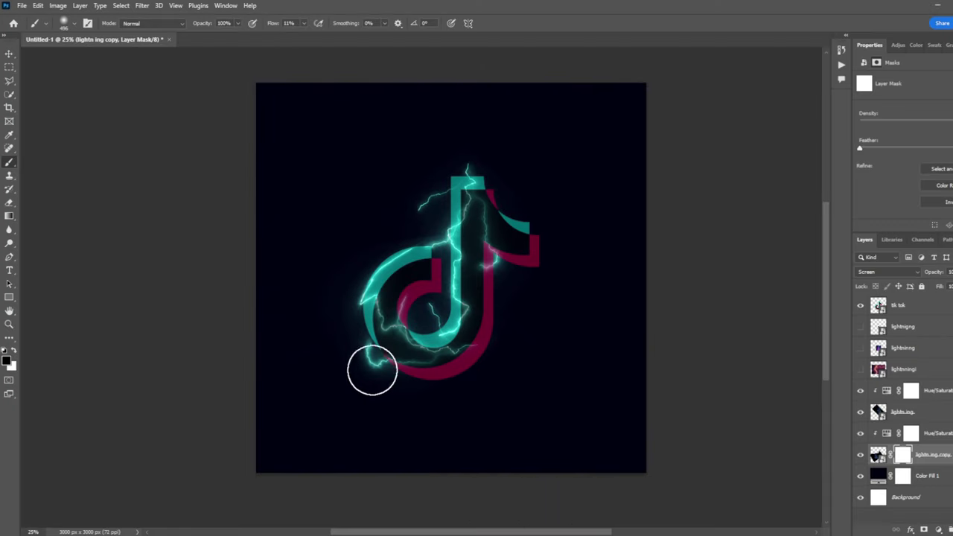
# - Add a layer mask to the lightning layer
pyautogui.scroll(1, 583, 395)
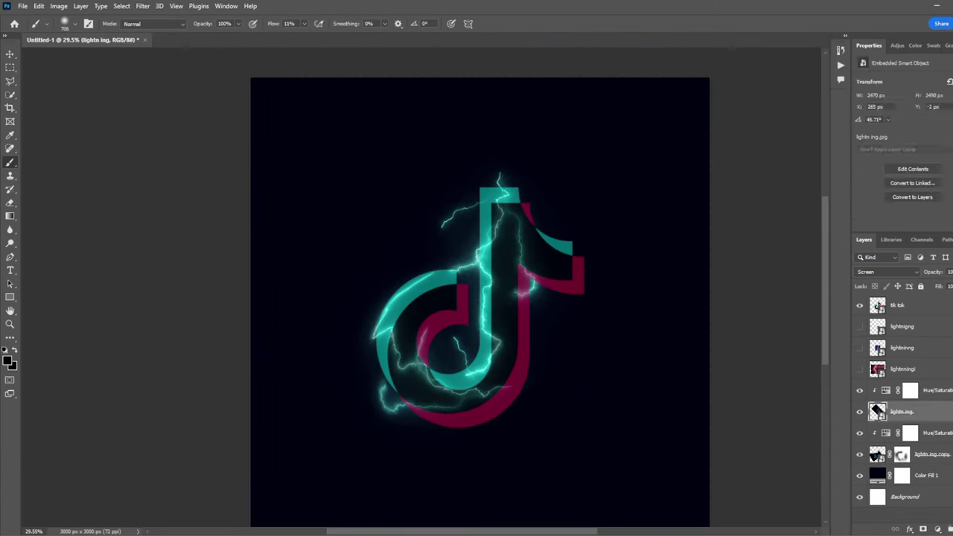
pyautogui.click(923, 529)
pyautogui.scroll(3, 473, 167)
pyautogui.scroll(-10, 368, 253)
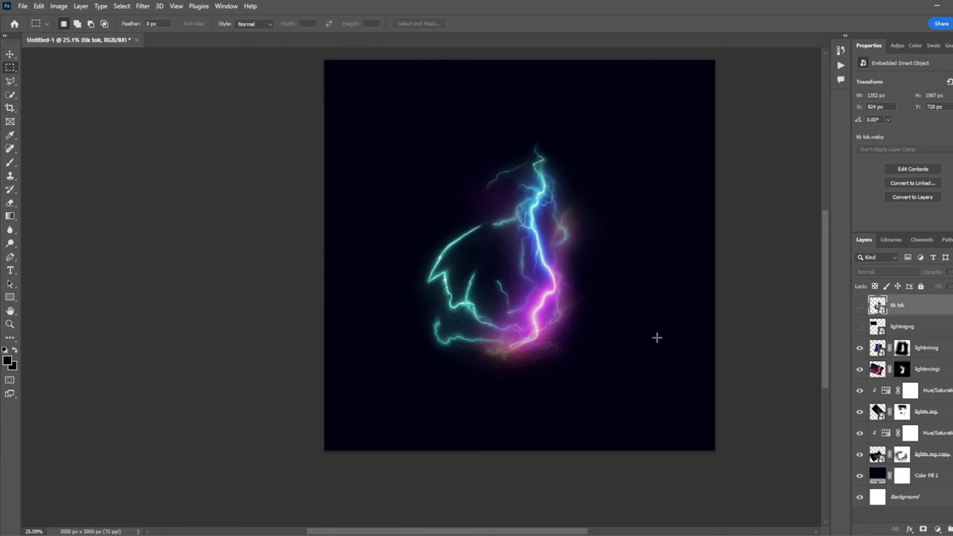
# - Hide the lightning layers and show the tik tok logo layer, leaving its blending options unchanged
pyautogui.moveTo(859, 348); pyautogui.dragTo(859, 454)
pyautogui.click(859, 305)
pyautogui.hotkey('ctrl', '+')
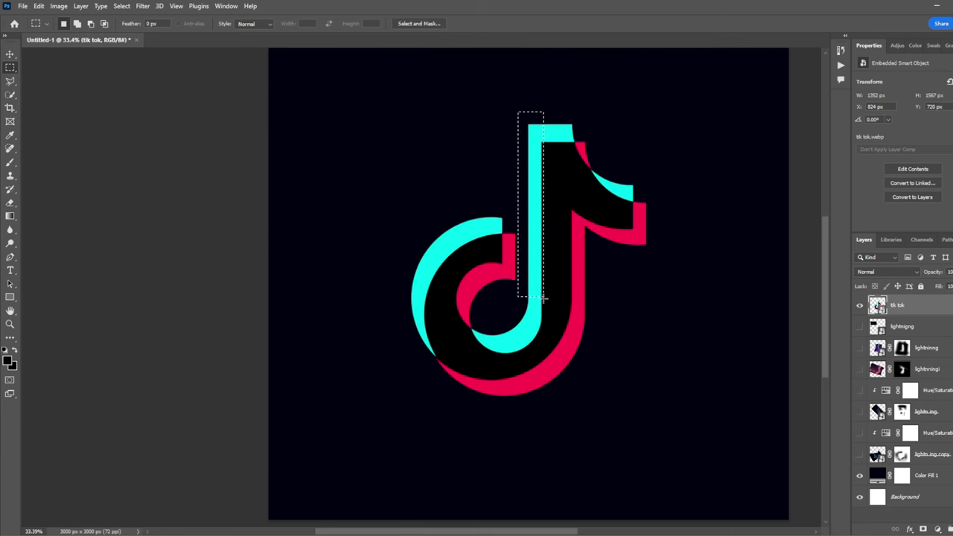
pyautogui.rightClick(909, 305)
pyautogui.click(856, 108)
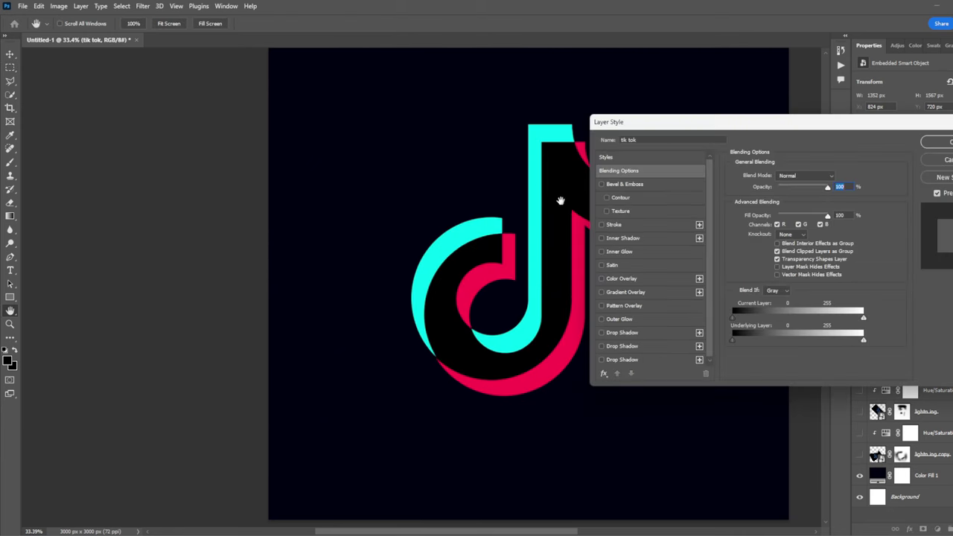
pyautogui.click(939, 158)
pyautogui.hotkey('ctrl', '-')
# - Select parts of the TikTok logo by colour with Select > Color Range
pyautogui.click(122, 6)
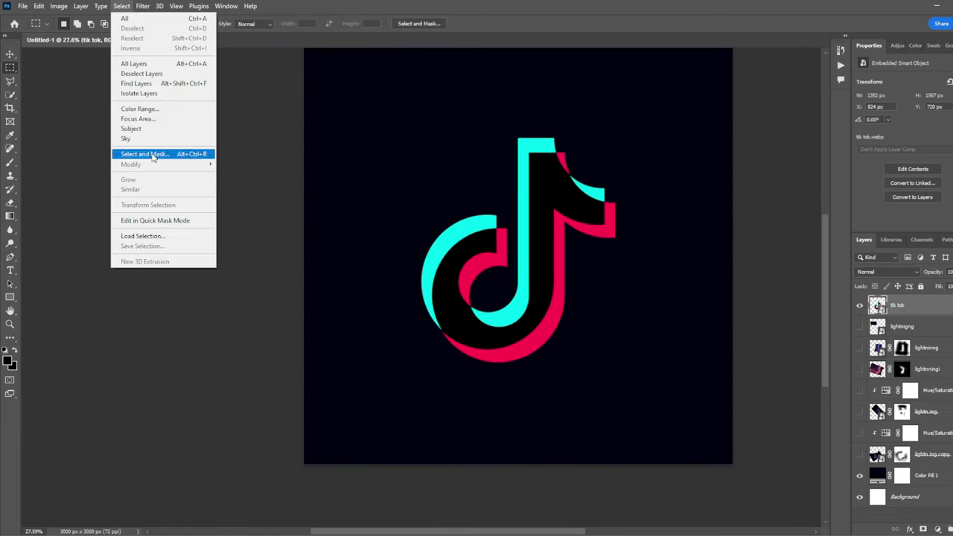
pyautogui.click(138, 115)
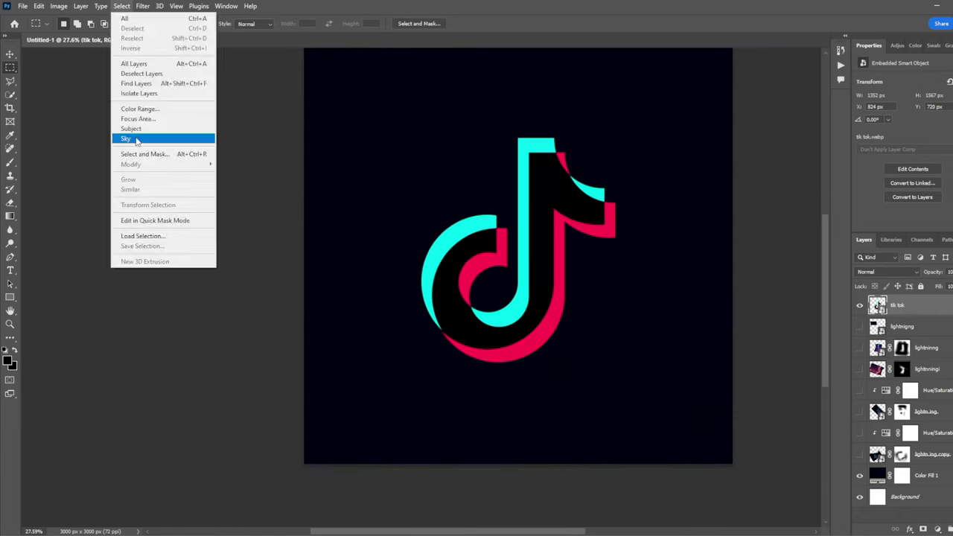
pyautogui.click(138, 115)
pyautogui.press('Return')
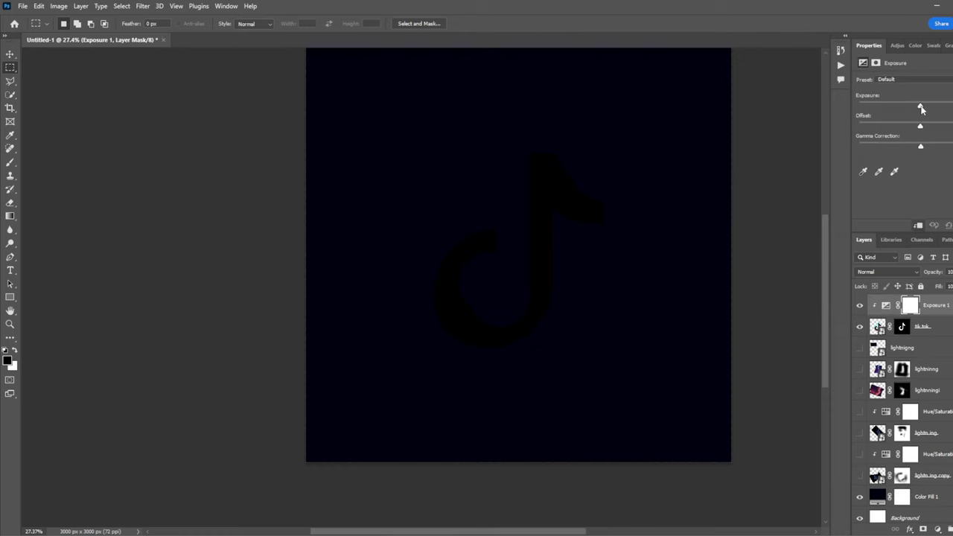
# - Save two lightning images from Google image results, the first named 'lightning'
pyautogui.scroll(1, 567, 271)
pyautogui.scroll(1, 568, 271)
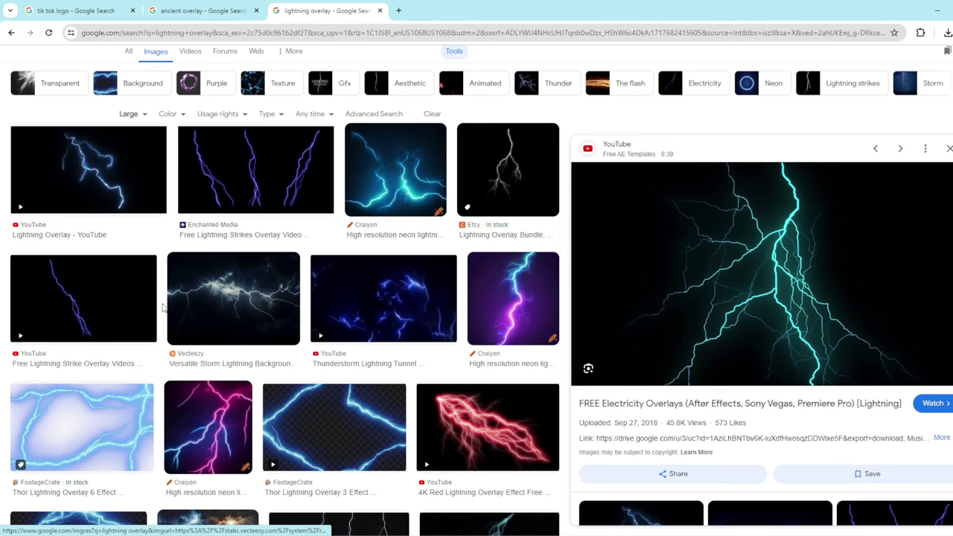
pyautogui.click(83, 298)
pyautogui.rightClick(838, 276)
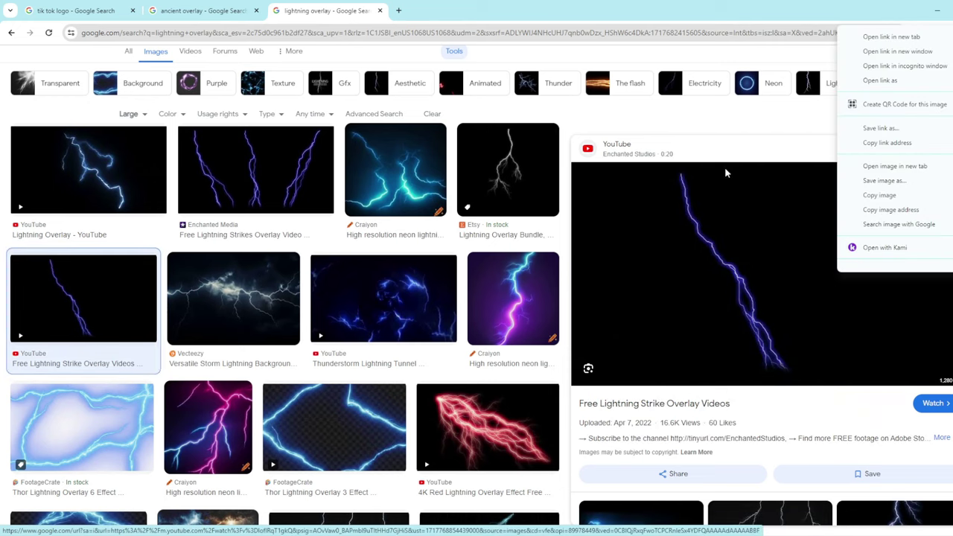
pyautogui.click(867, 164)
pyautogui.write('lightning')
pyautogui.press('Return')
pyautogui.click(497, 191)
pyautogui.rightClick(772, 244)
pyautogui.click(816, 400)
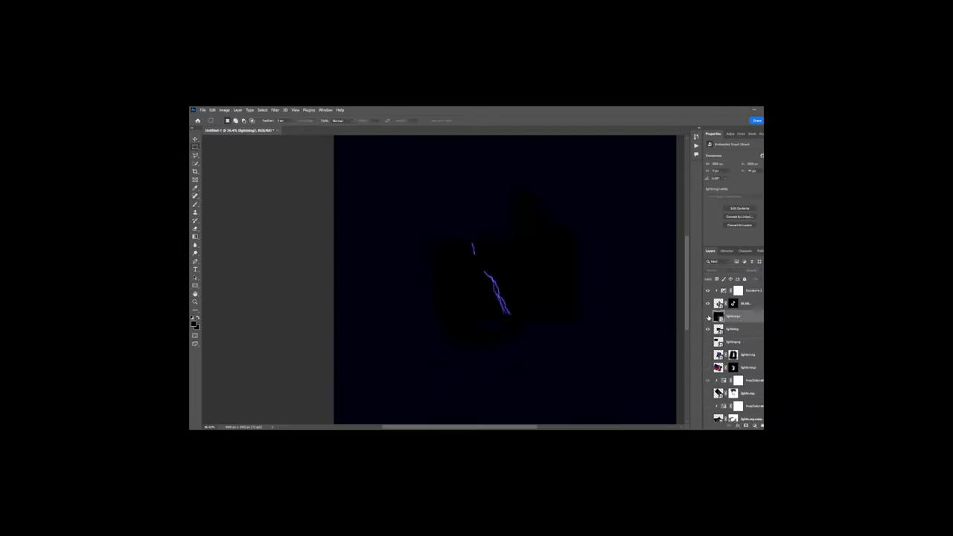
# - Set the lightning layer to Screen blend mode and move it down-right
pyautogui.click(723, 270)
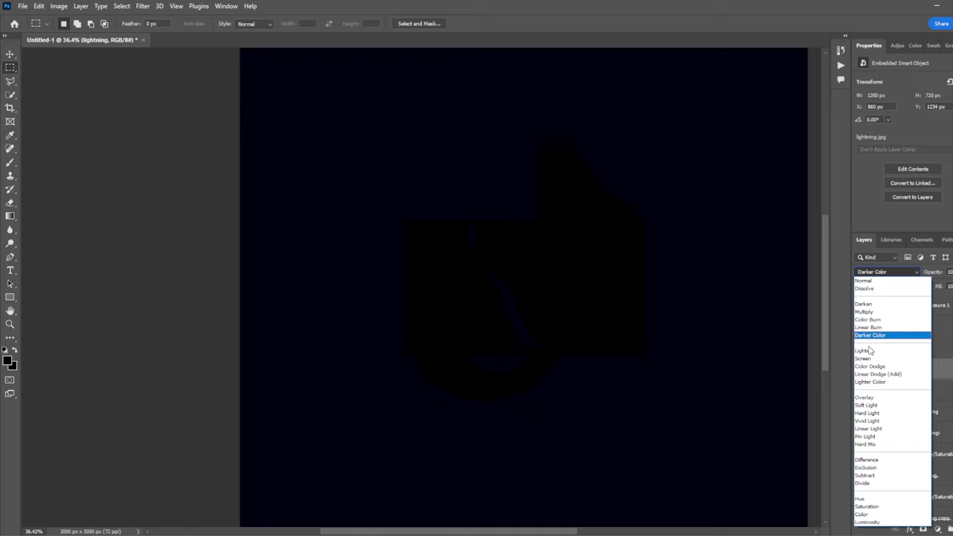
pyautogui.click(719, 319)
pyautogui.moveTo(616, 245); pyautogui.dragTo(658, 300)
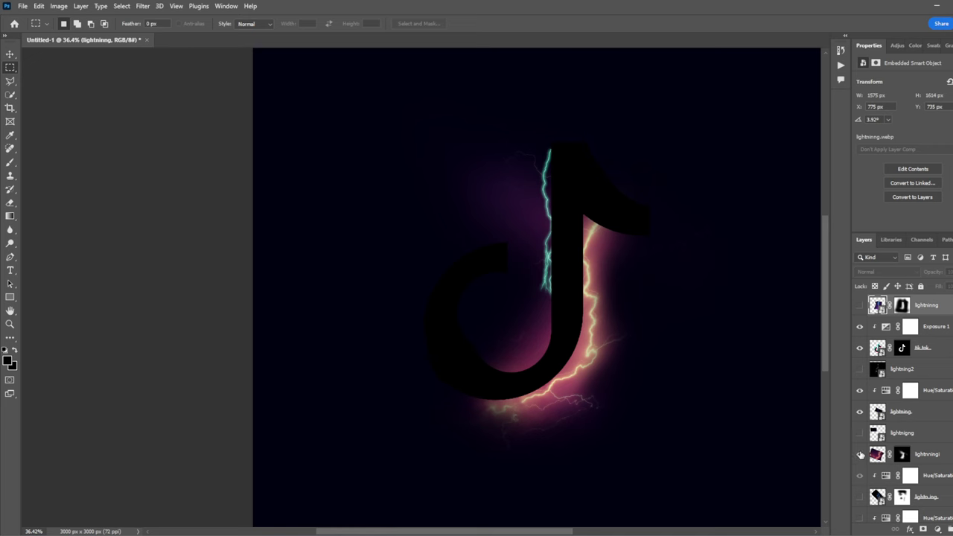
# - Hide the pink glow, then reposition the lightning and rotate it about -130 degrees
pyautogui.click(860, 454)
pyautogui.scroll(-1, 883, 443)
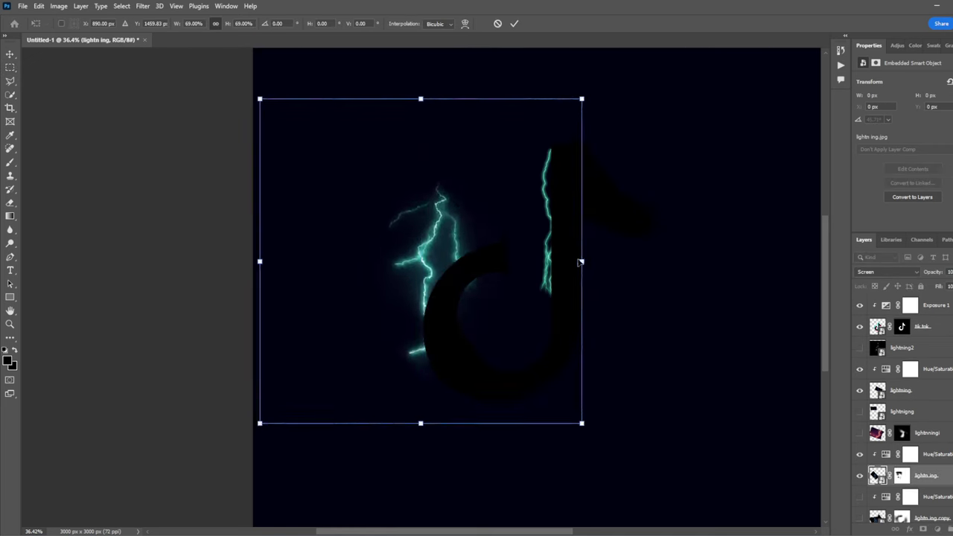
pyautogui.moveTo(463, 270); pyautogui.dragTo(491, 327)
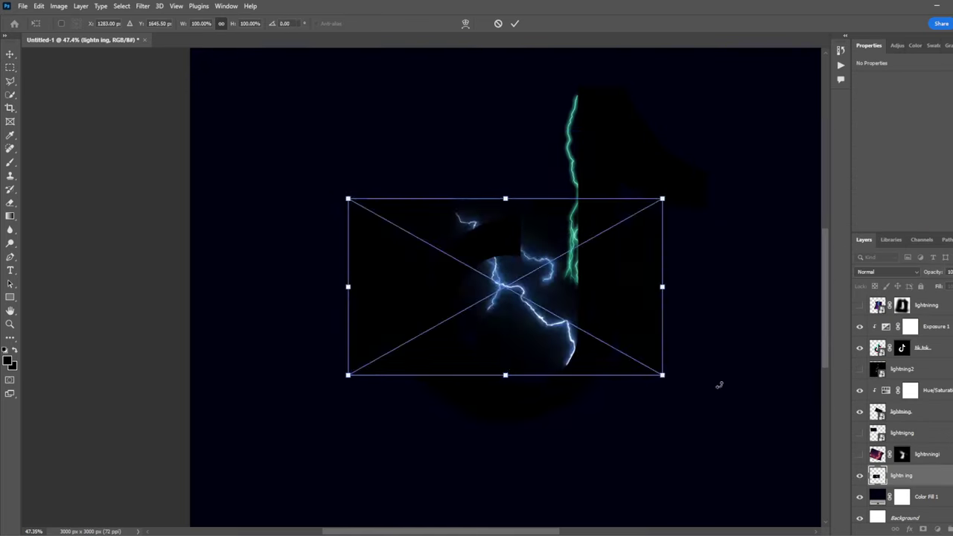
pyautogui.moveTo(718, 385); pyautogui.dragTo(421, 304)
pyautogui.press('Return')
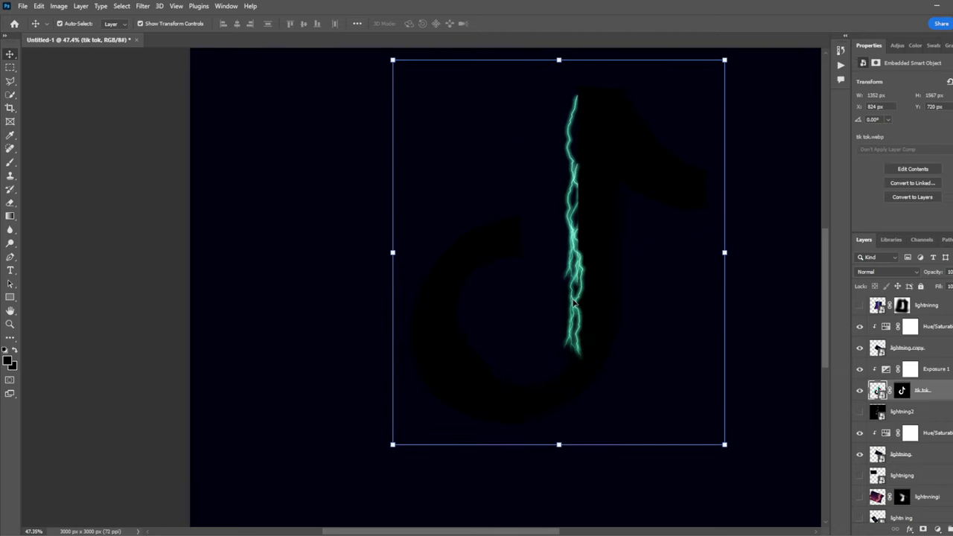
# - Warp the lightning strand to bend down the logo's stem
pyautogui.rightClick(615, 301)
pyautogui.click(648, 381)
pyautogui.moveTo(780, 420); pyautogui.dragTo(856, 357)
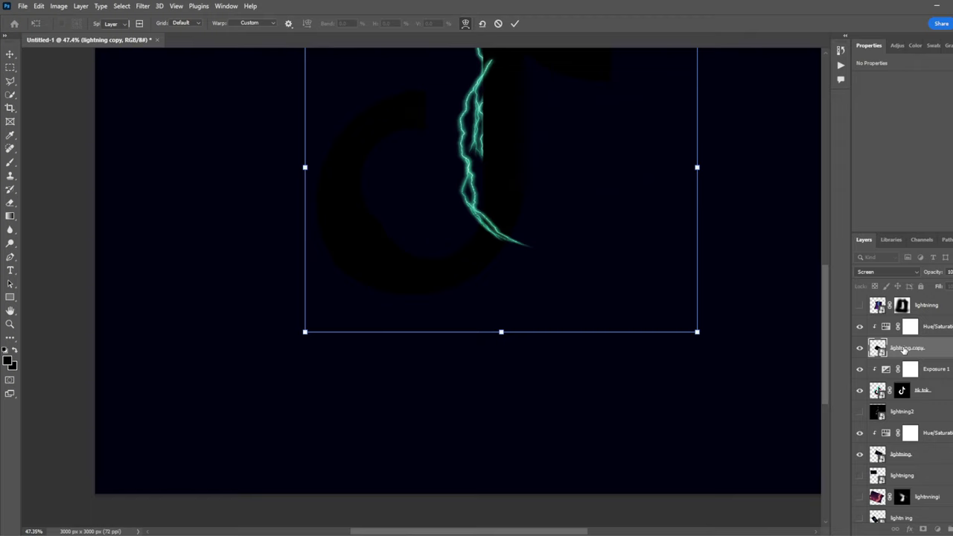
# - Add a mask to the lightning copy and switch to the Brush to paint it
pyautogui.scroll(6, 494, 225)
pyautogui.press('Return')
pyautogui.press('b')
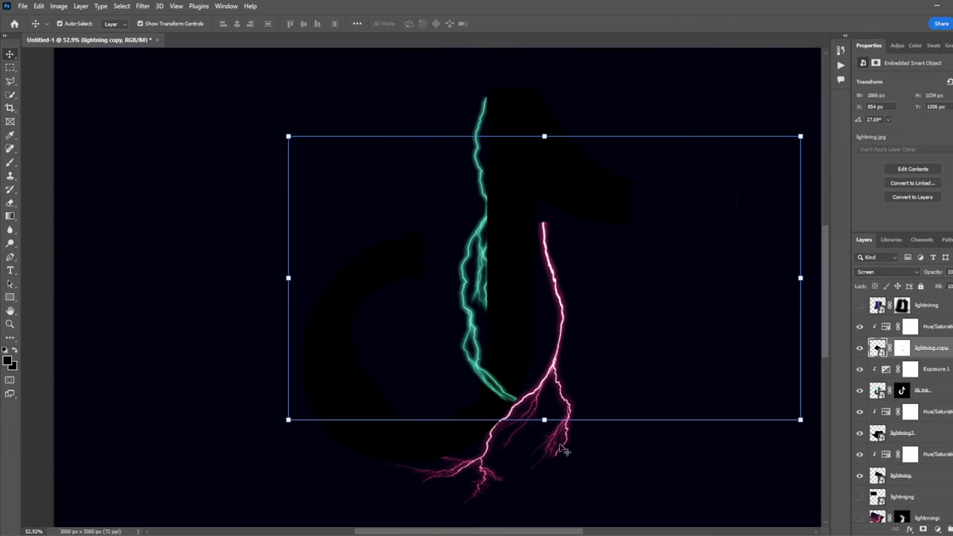
# - Warp the pink lightning to curve around the logo's right side and bottom
pyautogui.rightClick(574, 266)
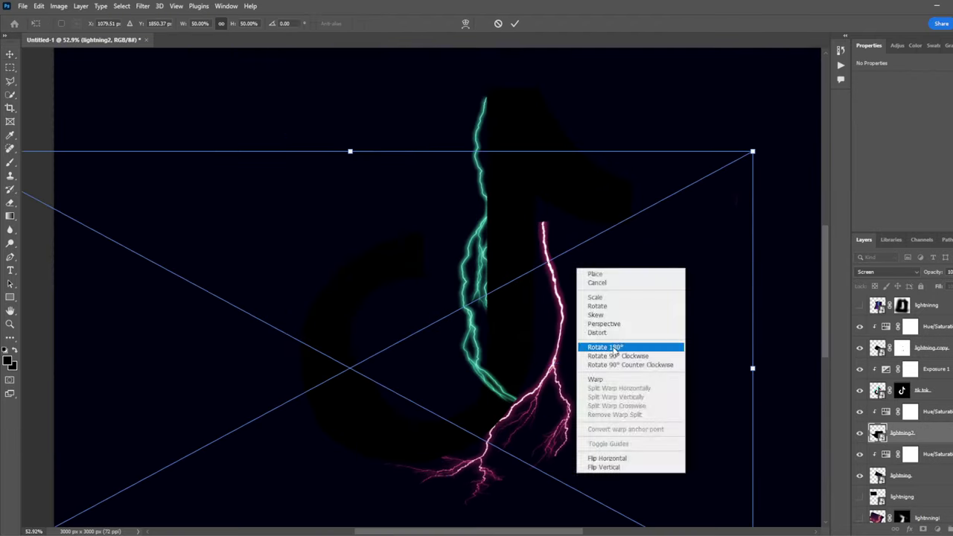
pyautogui.click(610, 344)
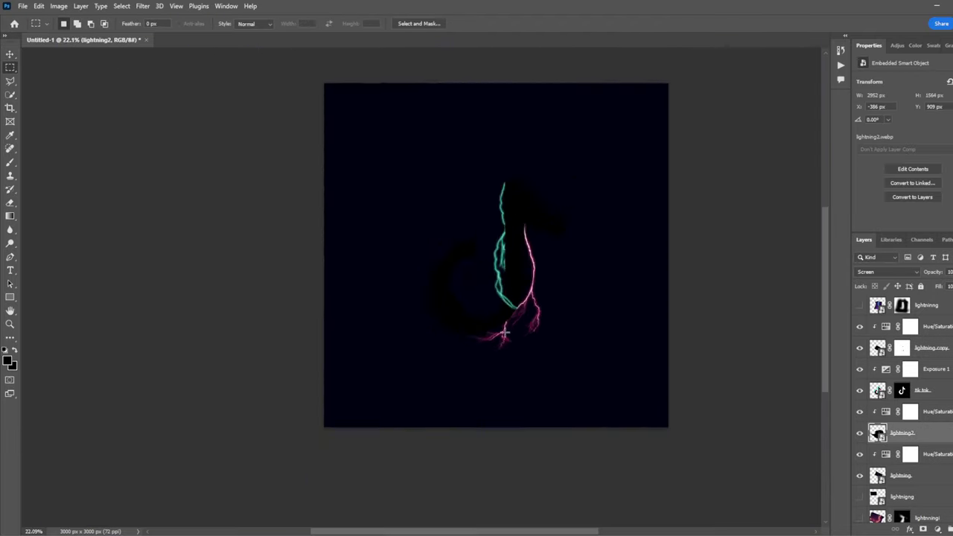
pyautogui.scroll(5, 491, 392)
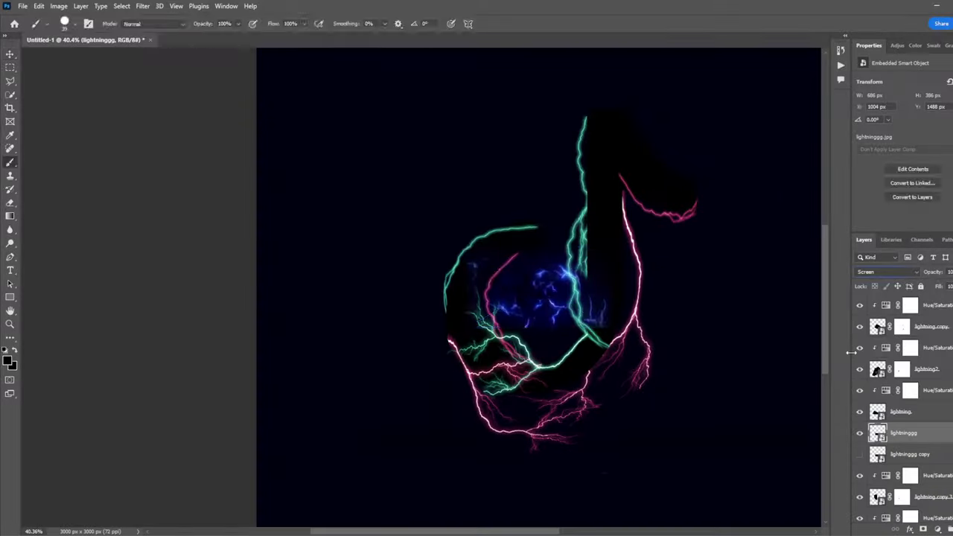
# - Distort the blue lightning, then warp it into a curve inside the logo's bowl
pyautogui.moveTo(556, 137); pyautogui.dragTo(502, 219)
pyautogui.rightClick(544, 266)
pyautogui.click(555, 329)
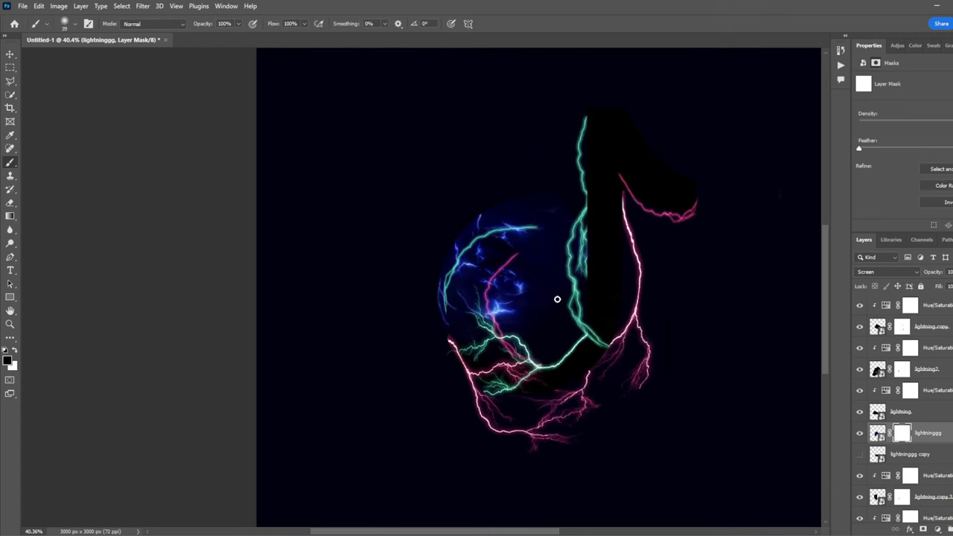
pyautogui.scroll(2, 557, 298)
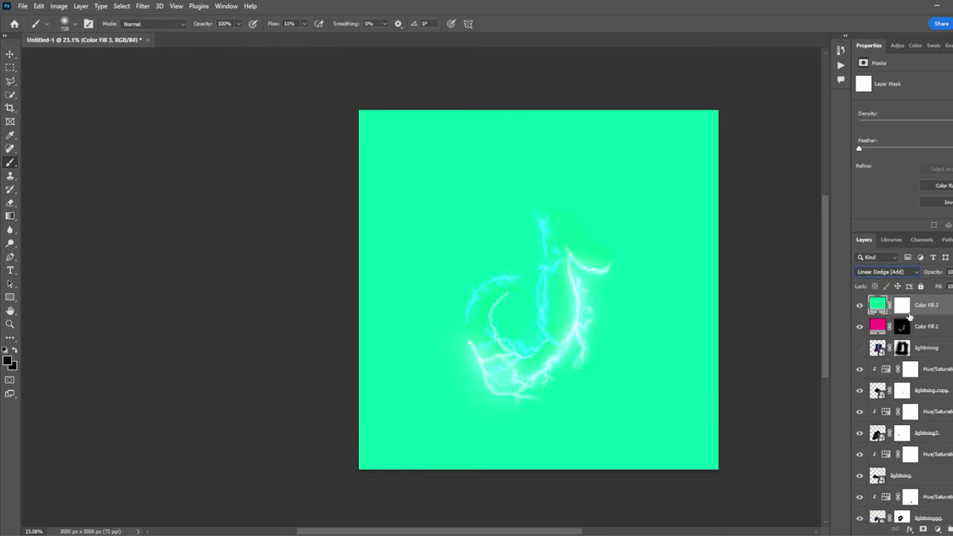
# - Invert the Color Fill 3 mask and lower the exposure to darken the scene
pyautogui.click(907, 313)
pyautogui.hotkey('ctrl', 'i')
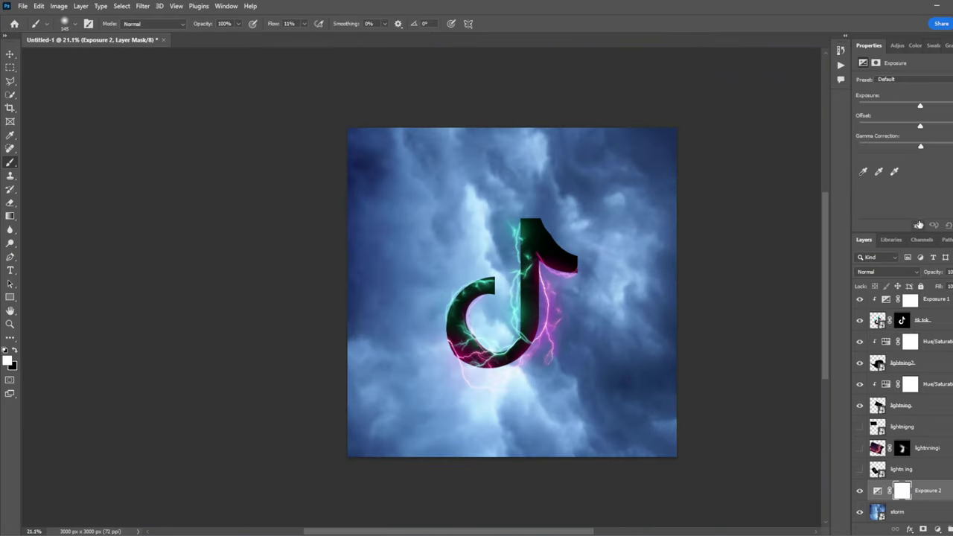
pyautogui.moveTo(919, 106); pyautogui.dragTo(881, 106)
# - Apply a Gaussian Blur of about 27.7 radius to the storm layer
pyautogui.click(897, 512)
pyautogui.click(142, 6)
pyautogui.moveTo(156, 150)
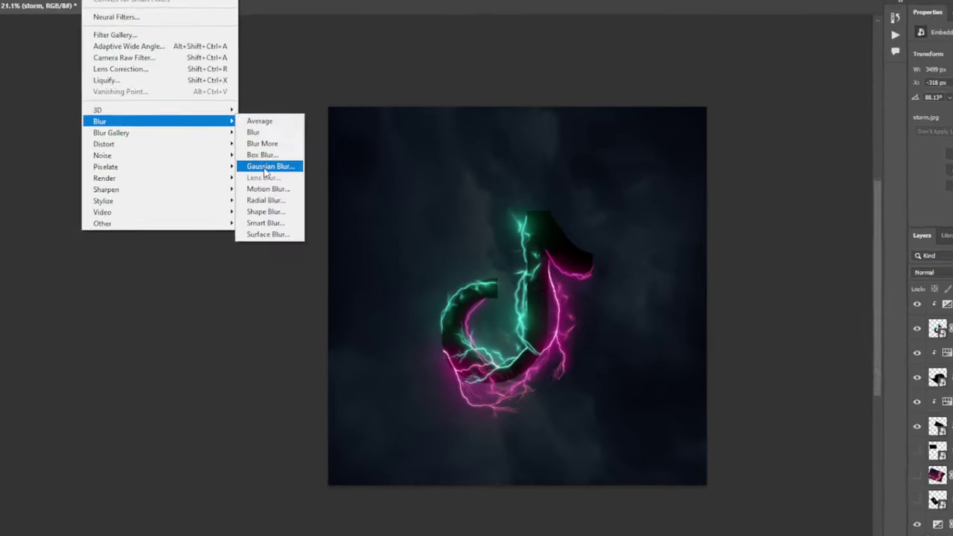
pyautogui.click(301, 198)
pyautogui.moveTo(801, 292); pyautogui.dragTo(794, 290)
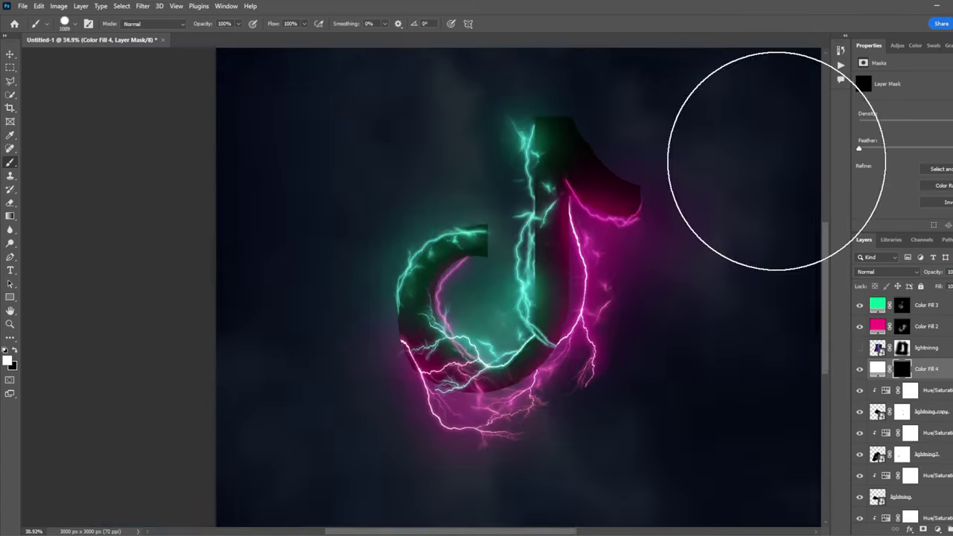
# - Scroll up and down through the layer stack to inspect the composition
pyautogui.scroll(2, 564, 256)
pyautogui.scroll(-5, 565, 307)
pyautogui.scroll(8, 565, 307)
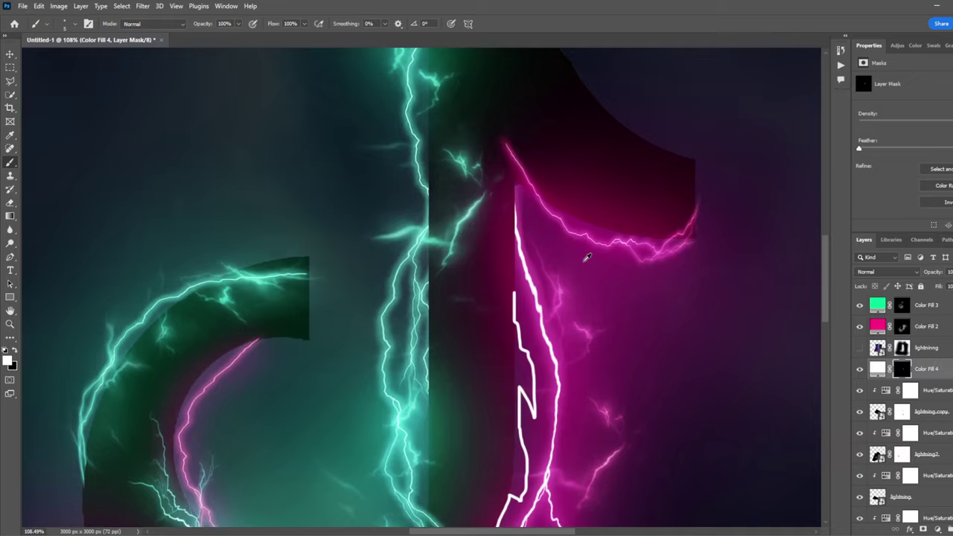
pyautogui.scroll(-3, 546, 239)
pyautogui.scroll(3, 545, 238)
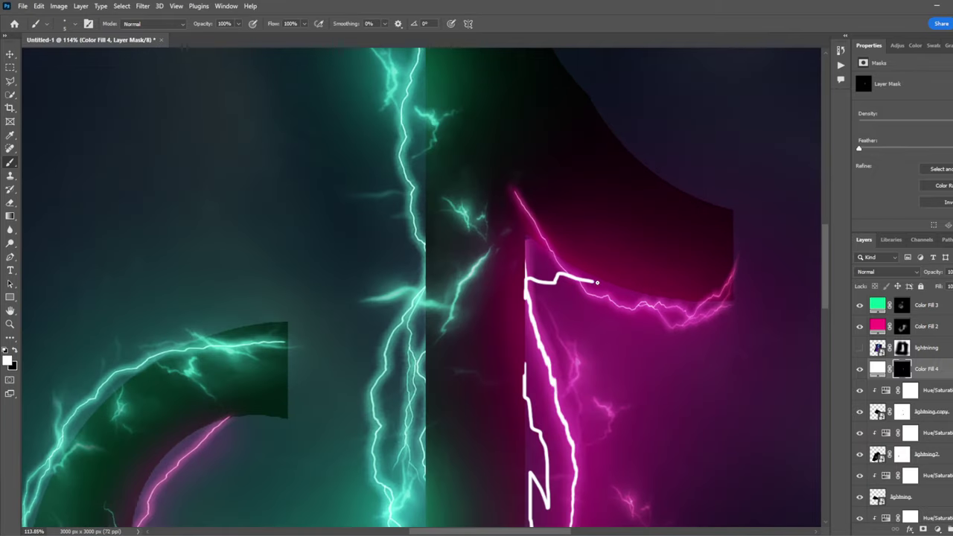
pyautogui.scroll(1, 641, 291)
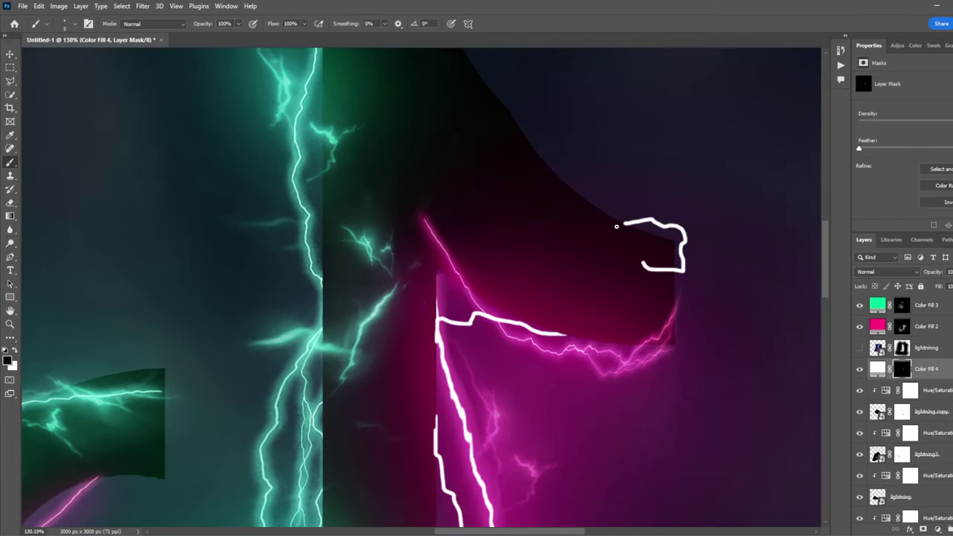
pyautogui.scroll(-5, 616, 226)
pyautogui.scroll(6, 621, 224)
pyautogui.scroll(-7, 628, 223)
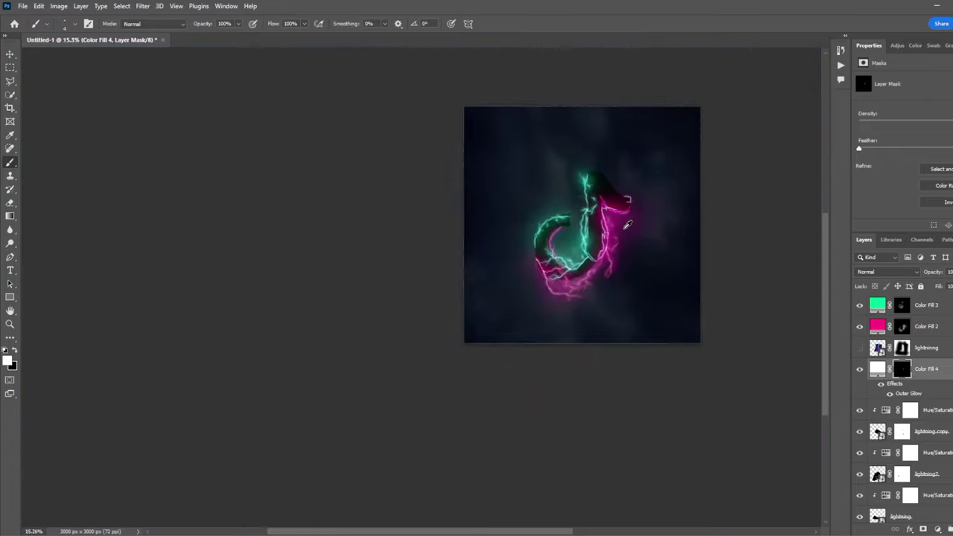
pyautogui.scroll(6, 627, 224)
pyautogui.scroll(-4, 627, 223)
pyautogui.scroll(4, 495, 344)
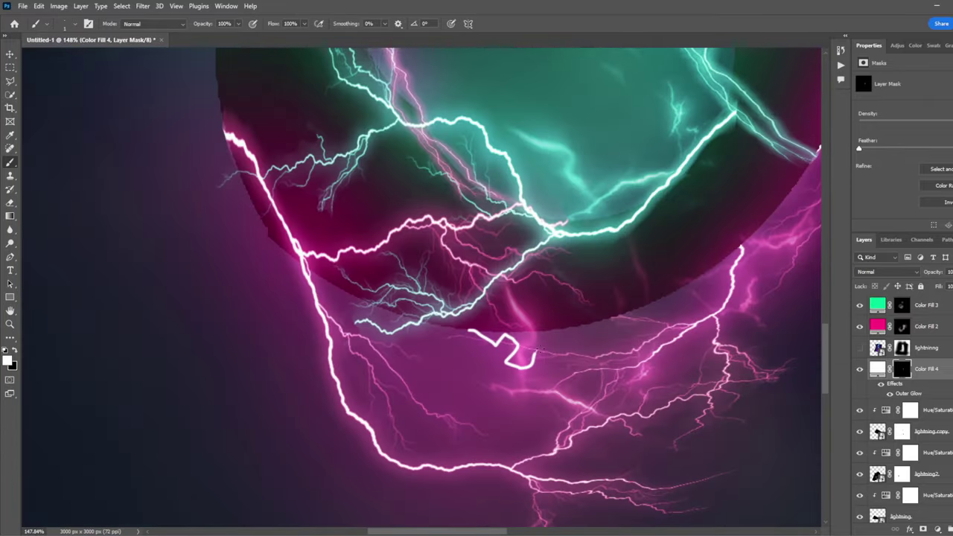
pyautogui.scroll(3, 537, 350)
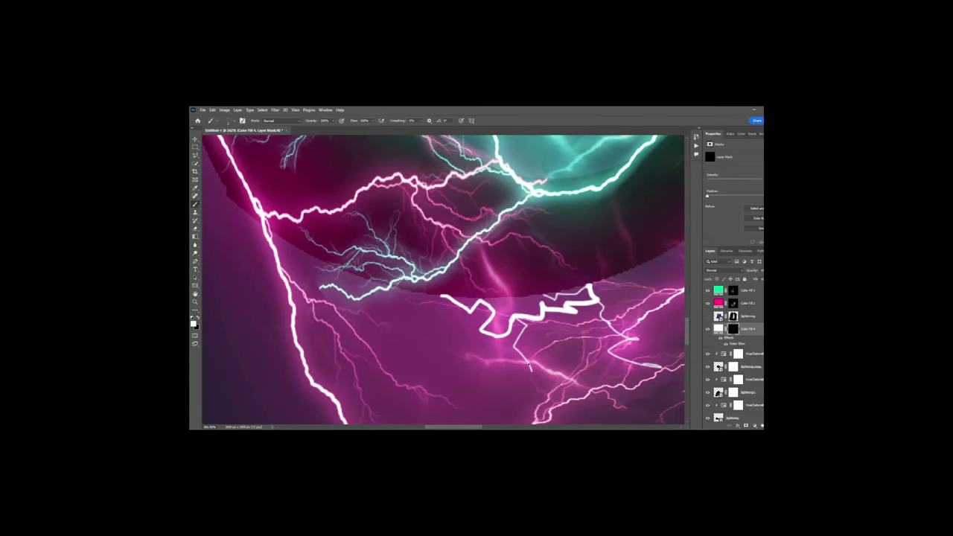
pyautogui.scroll(-2, 463, 367)
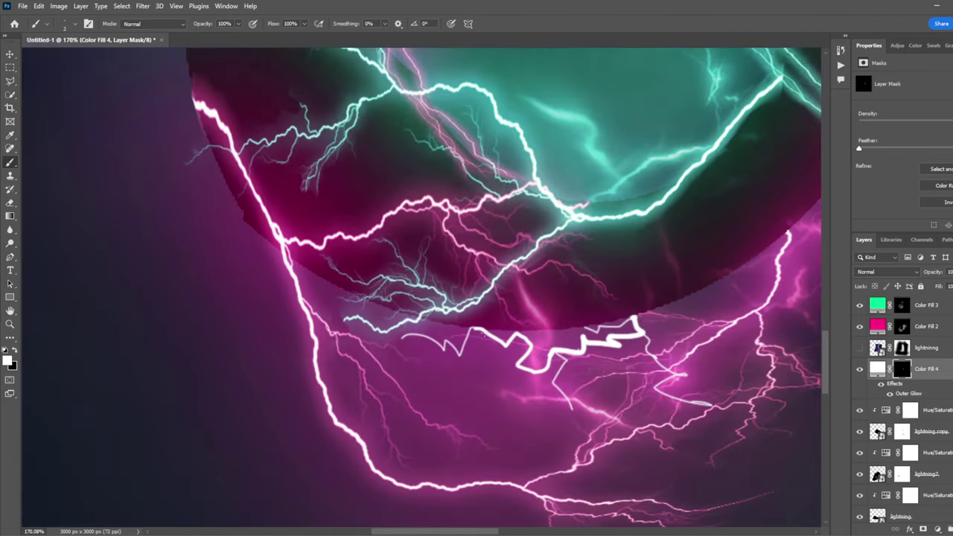
pyautogui.scroll(5, 463, 367)
pyautogui.scroll(-8, 463, 367)
pyautogui.scroll(3, 463, 367)
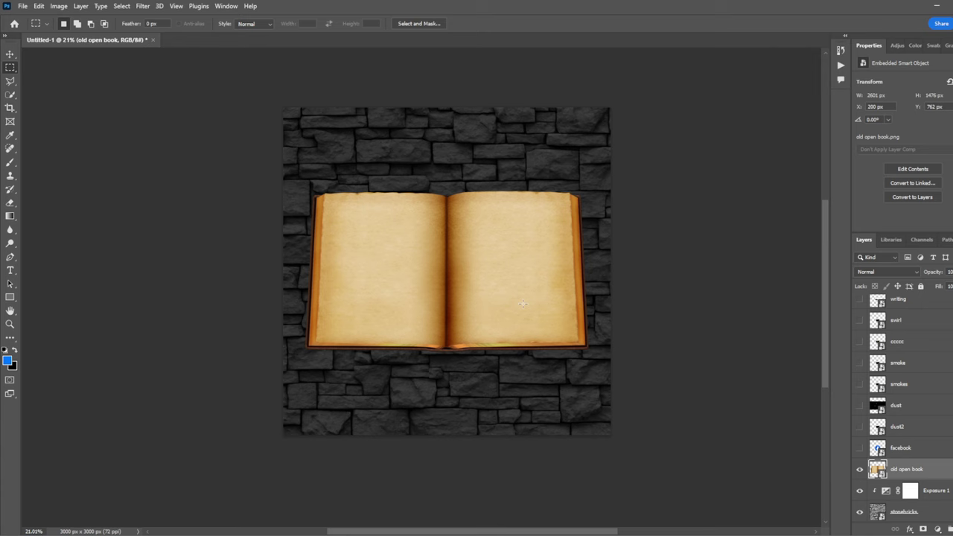
# - Resize the old open book and select its printed text by colour range
pyautogui.hotkey('ctrl', 't')
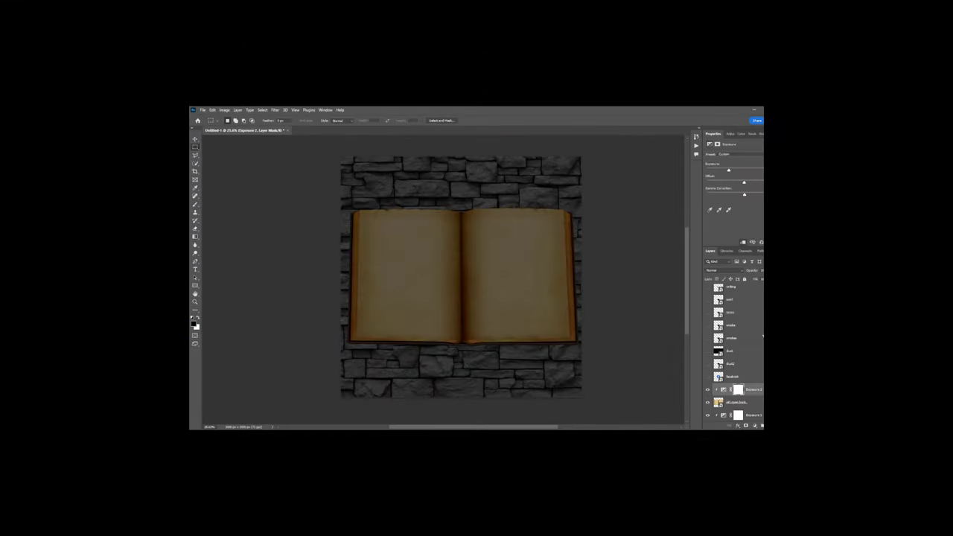
pyautogui.click(159, 153)
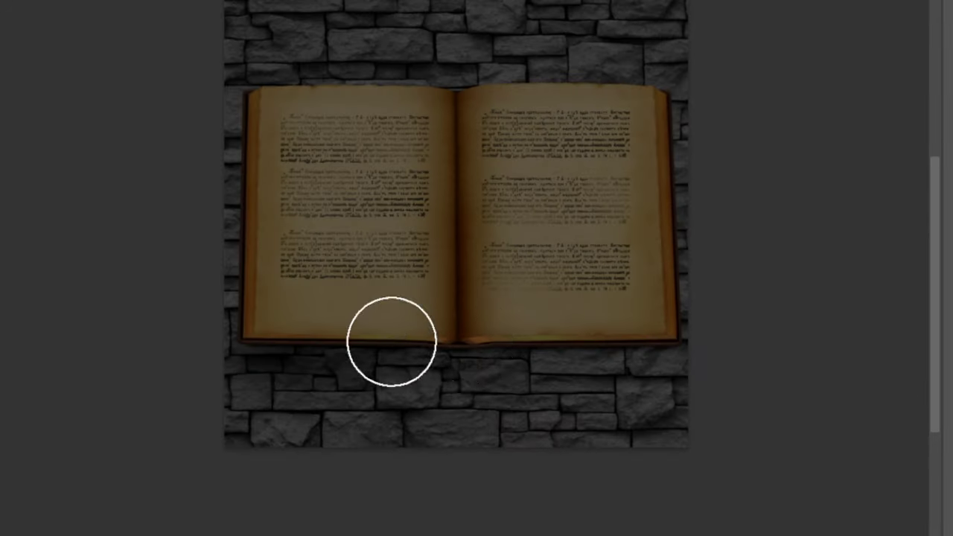
pyautogui.scroll(6, 116, 278)
# - Swap to white and paint the Exposure masks to shade the book's edges
pyautogui.scroll(-6, 622, 298)
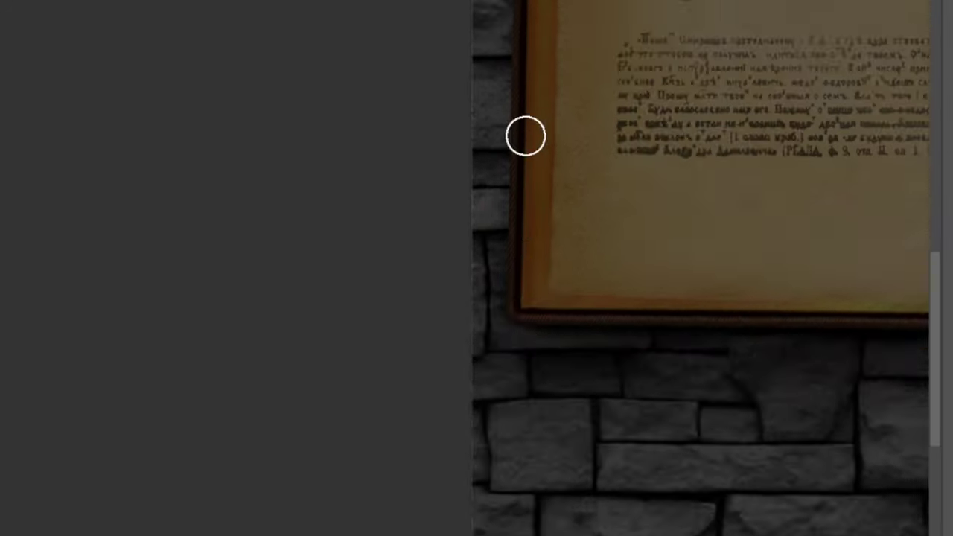
pyautogui.press('x')
pyautogui.scroll(-3, 581, 313)
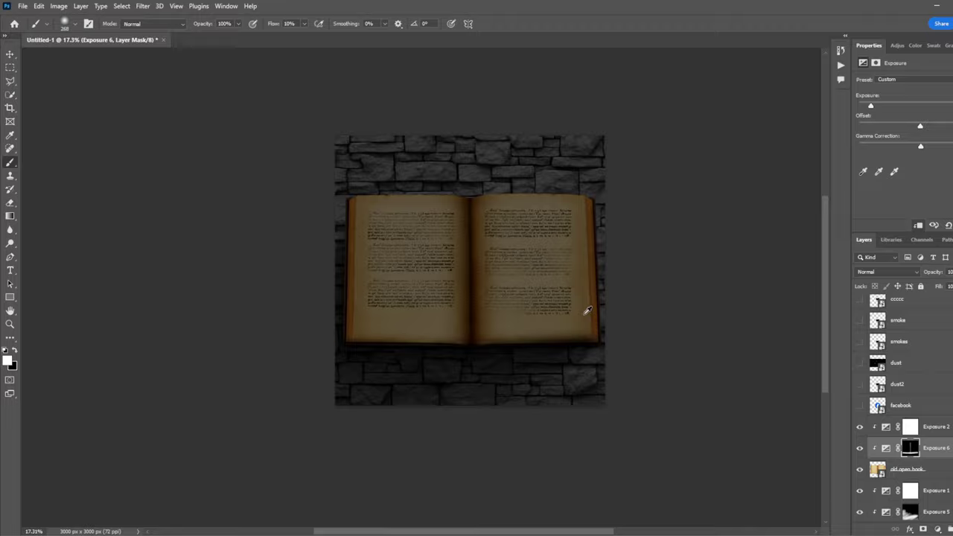
pyautogui.scroll(6, 549, 334)
pyautogui.scroll(-6, 262, 404)
pyautogui.scroll(1, 435, 226)
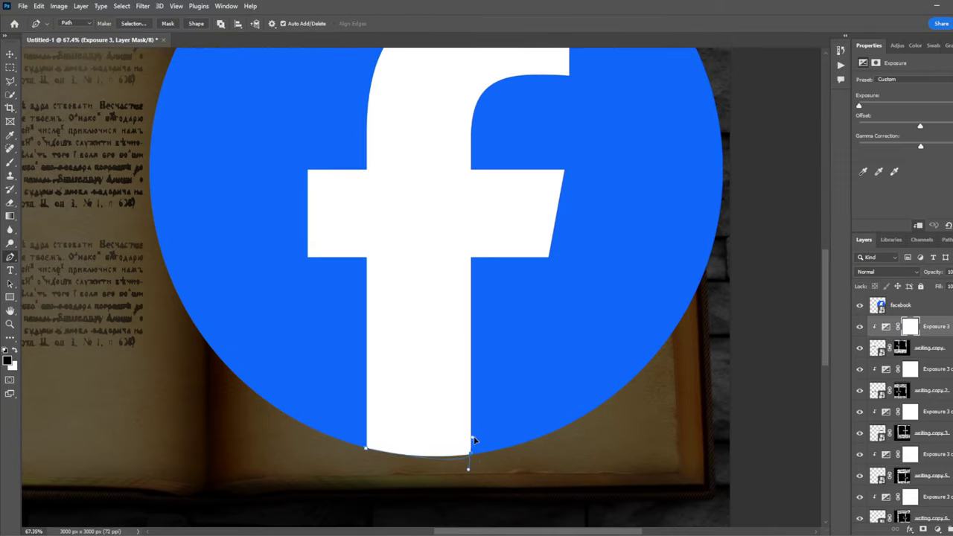
# - Scroll up through the Layers panel to review the Facebook F layers
pyautogui.scroll(4, 474, 441)
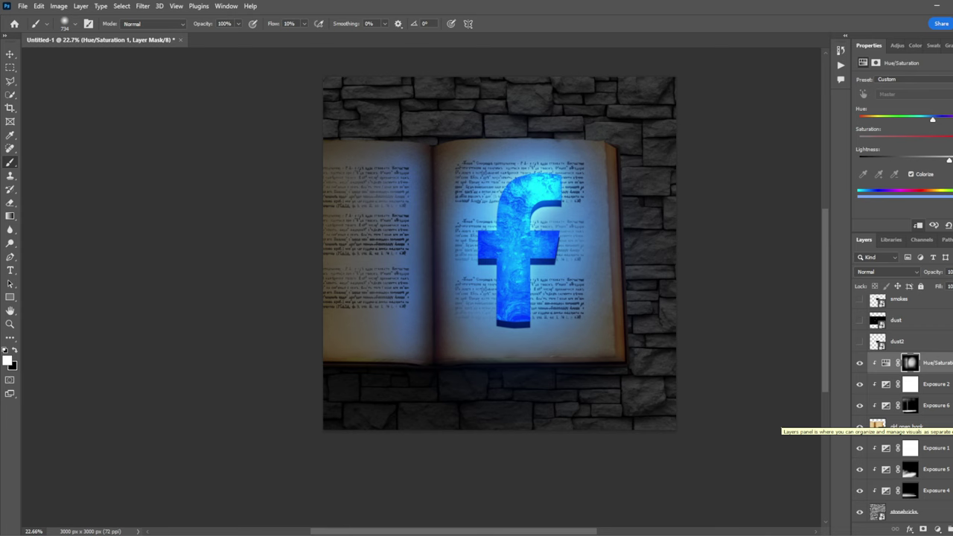
# - Add a colorized Hue/Saturation adjustment for the smoke and select the dust2 layer's mask
pyautogui.scroll(-1, 918, 494)
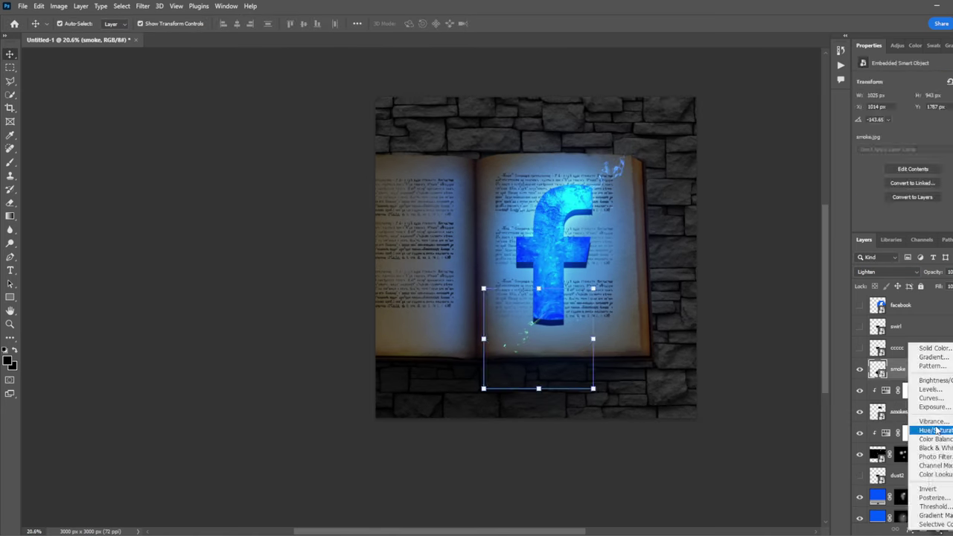
pyautogui.click(931, 430)
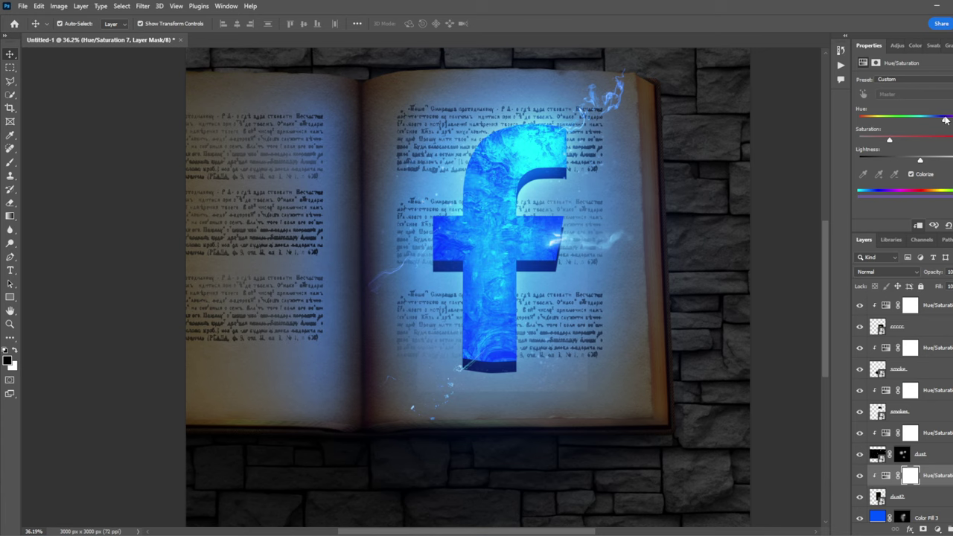
pyautogui.click(901, 496)
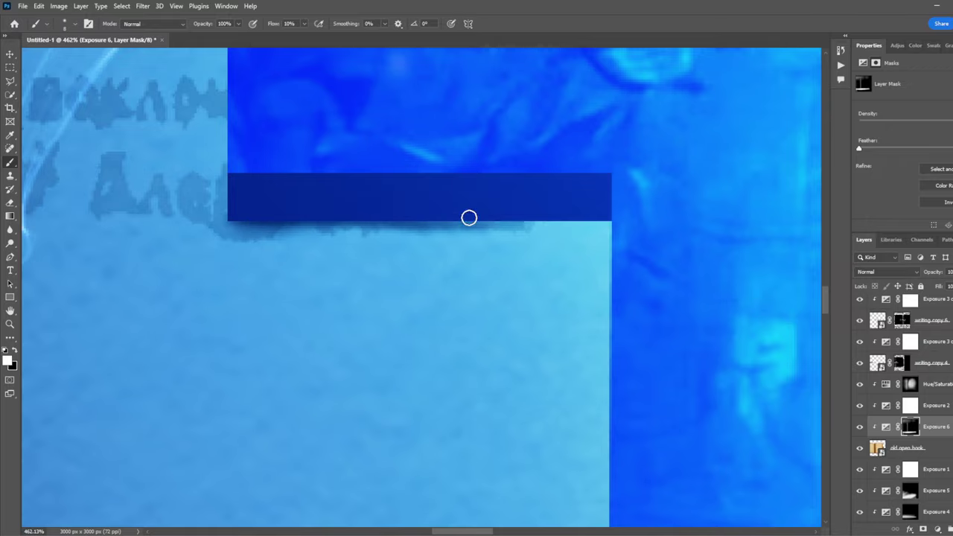
# - Scroll the view right and down to inspect the finished book artwork
pyautogui.hscroll(5, 512, 368)
pyautogui.scroll(-1, 511, 369)
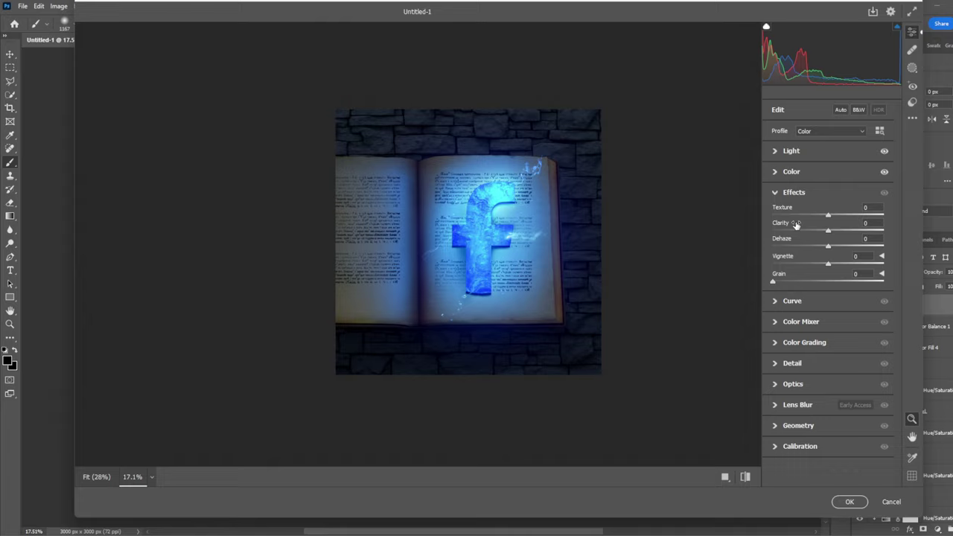
# - In Camera Raw, collapse the Basic panel and expand the Color Mixer controls
pyautogui.click(775, 172)
pyautogui.click(779, 235)
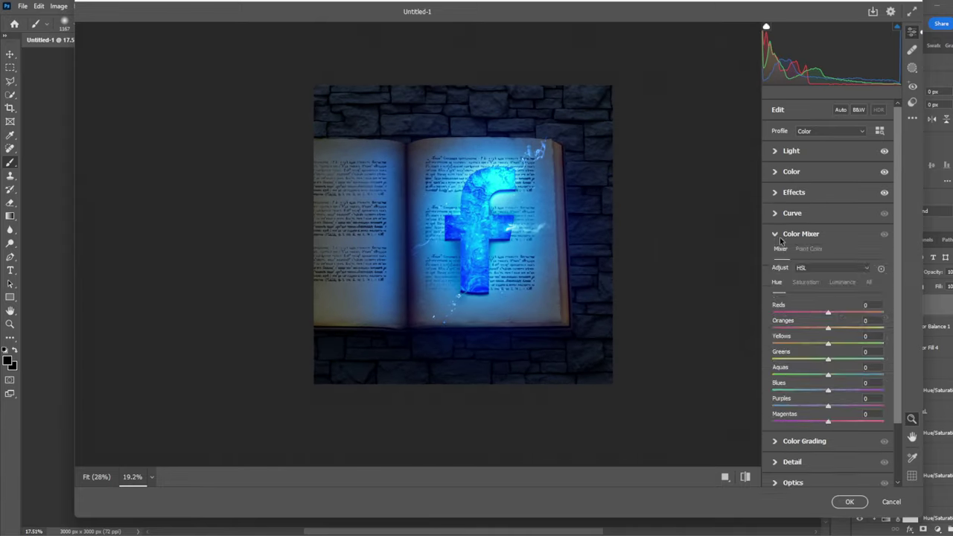